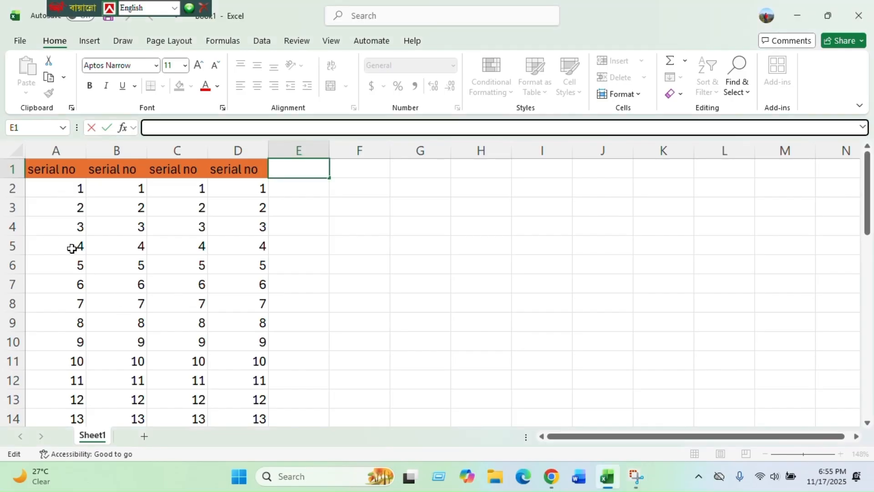
# Clear the existing serial numbers below the headers in columns A to D.
pyautogui.moveTo(66, 188); pyautogui.dragTo(213, 281)
pyautogui.press('Delete')
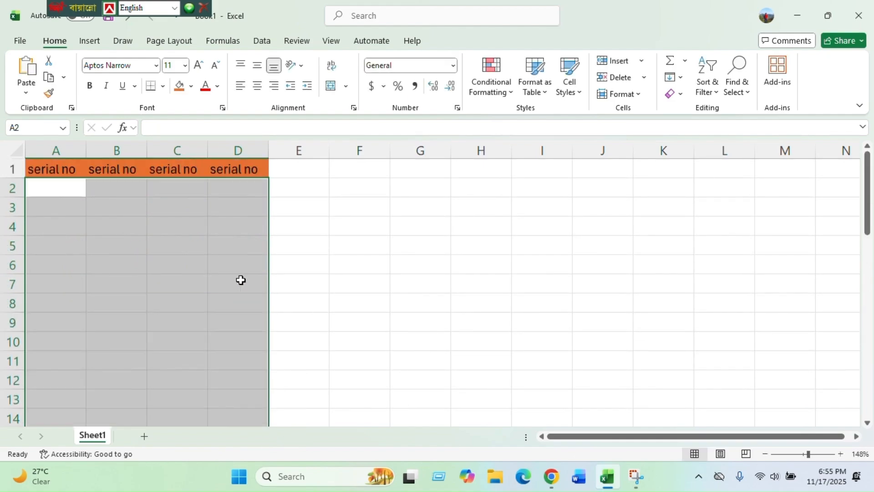
pyautogui.click(309, 222)
# Enter 1 in A2 and autofill it down to A30 using the Fill Series option.
pyautogui.click(67, 189)
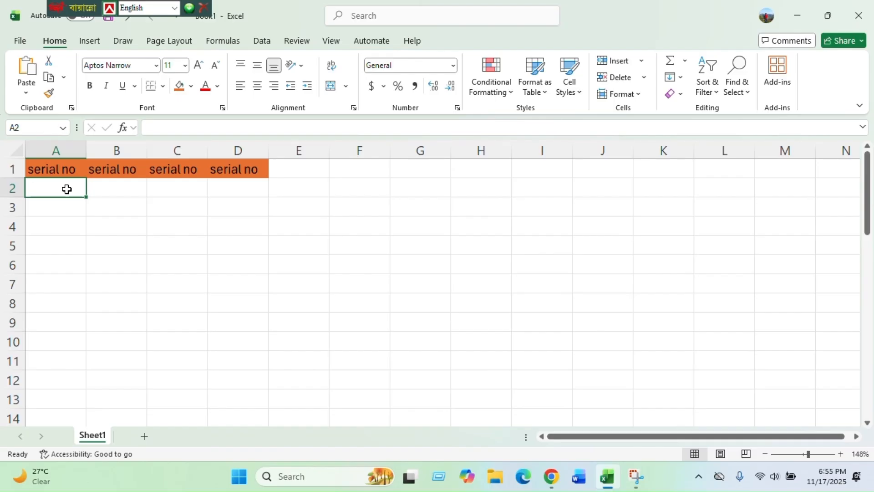
pyautogui.write('1')
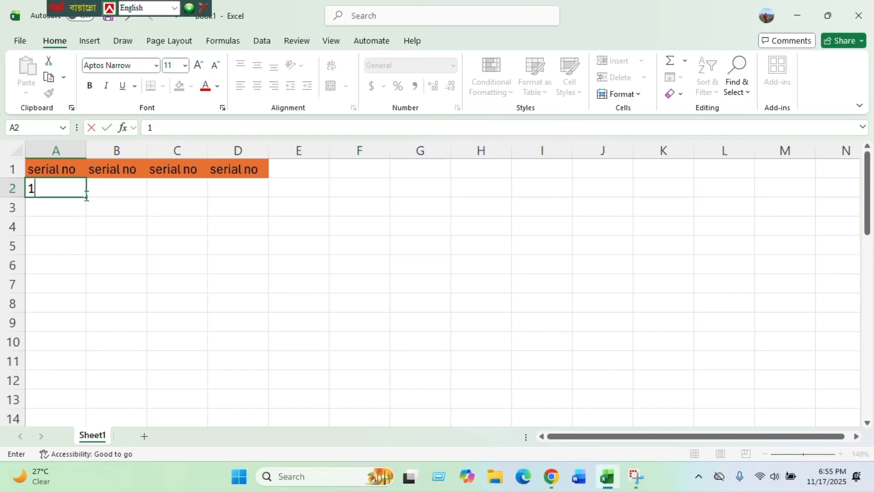
pyautogui.moveTo(86, 196); pyautogui.dragTo(67, 363)
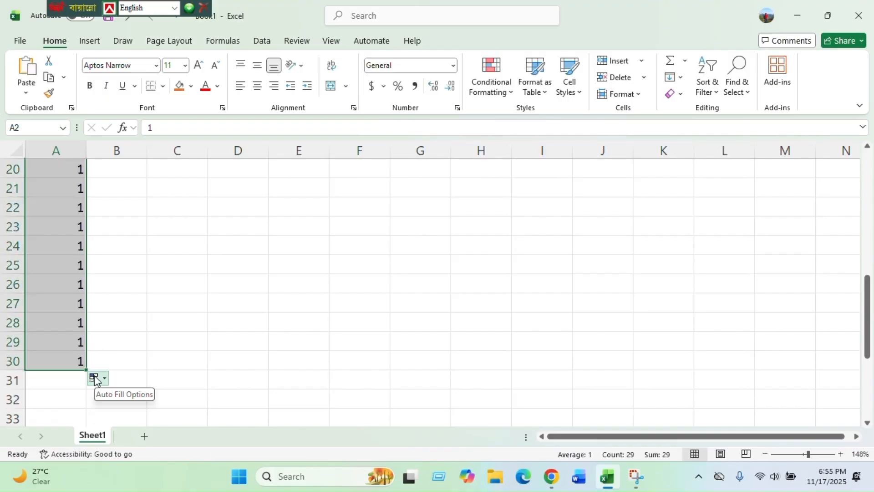
pyautogui.click(95, 379)
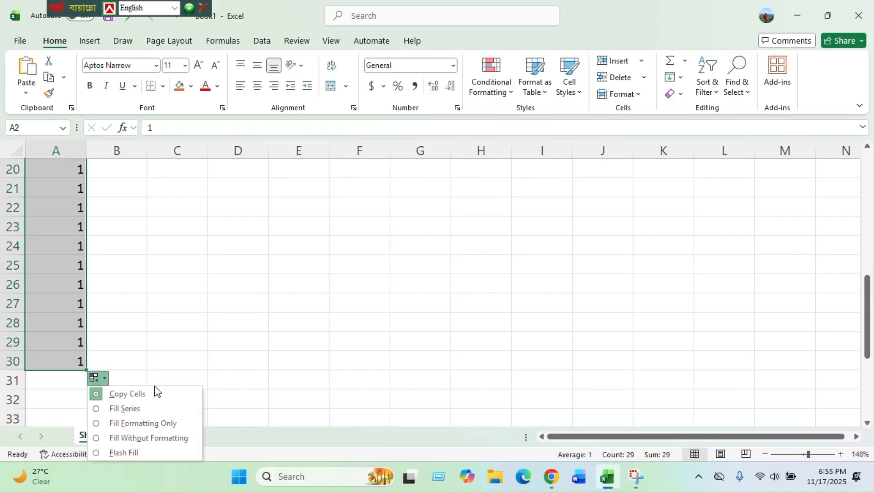
pyautogui.click(136, 408)
pyautogui.scroll(7, 122, 370)
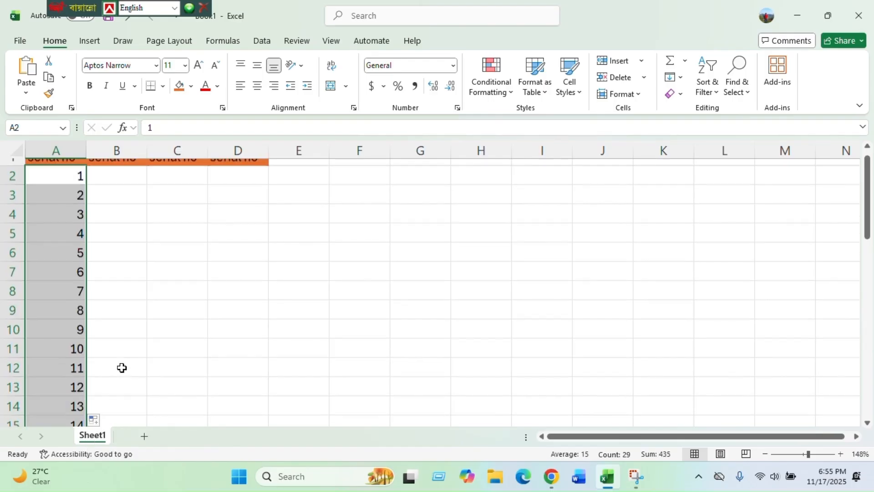
pyautogui.scroll(-10, 89, 270)
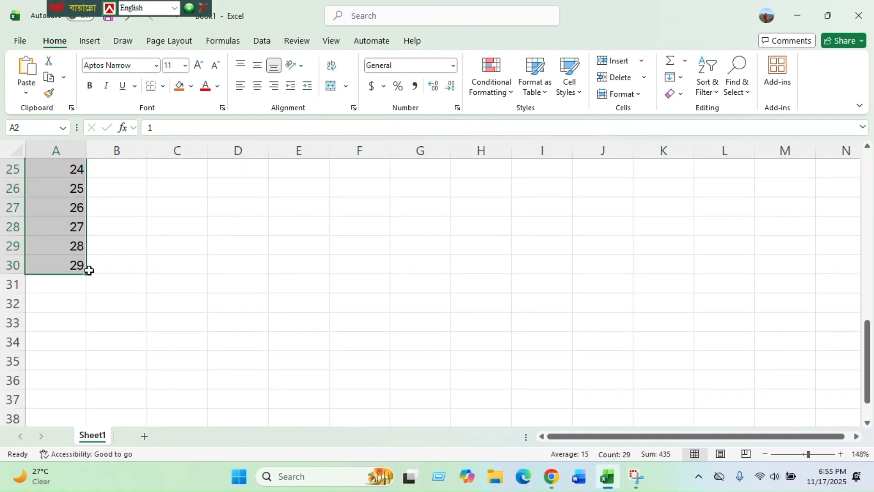
pyautogui.scroll(6, 90, 269)
pyautogui.scroll(4, 90, 269)
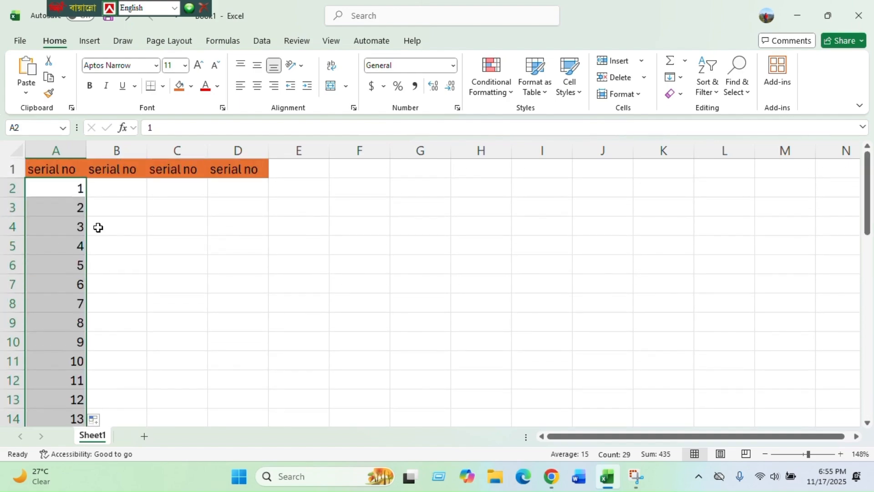
# Enter the starting serial numbers 1 and 2 in cells B2 and B3.
pyautogui.click(116, 190)
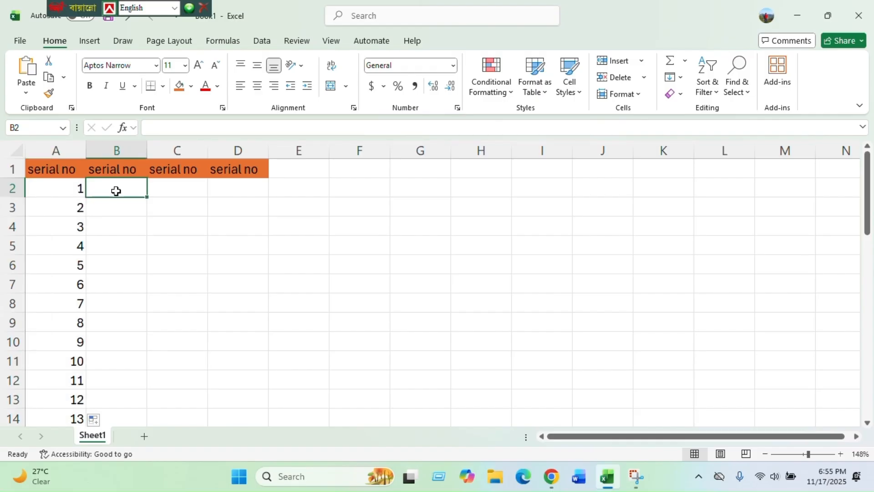
pyautogui.write('1')
pyautogui.press('Return')
pyautogui.write('2')
pyautogui.press('Return')
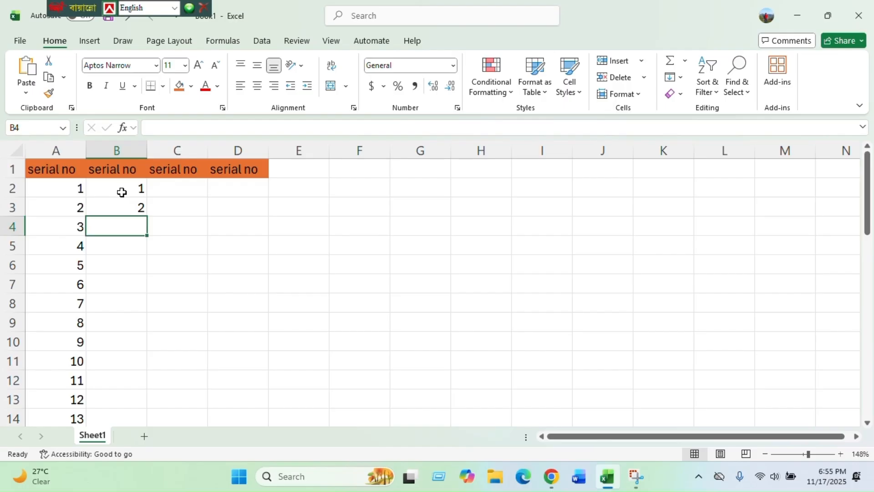
# Extend the number pattern from B2:B3 down the column to B30.
pyautogui.click(120, 191)
pyautogui.hotkey('shift', 'Down')
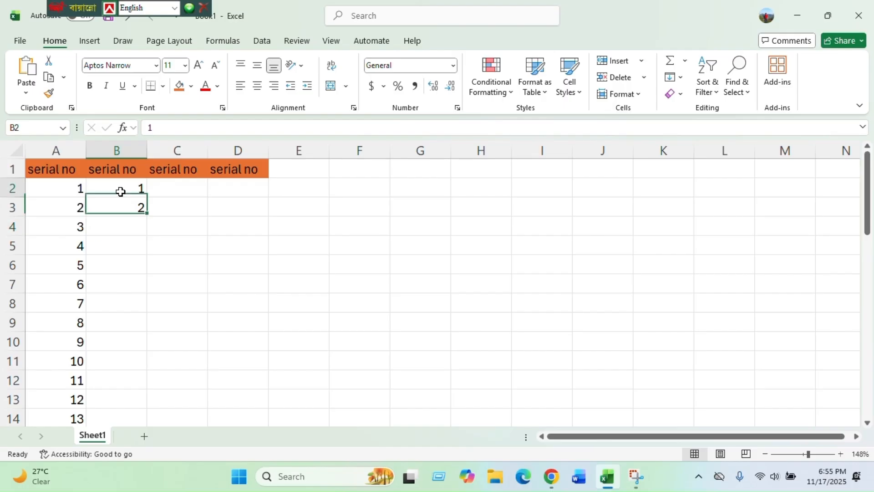
pyautogui.moveTo(120, 191); pyautogui.dragTo(128, 208)
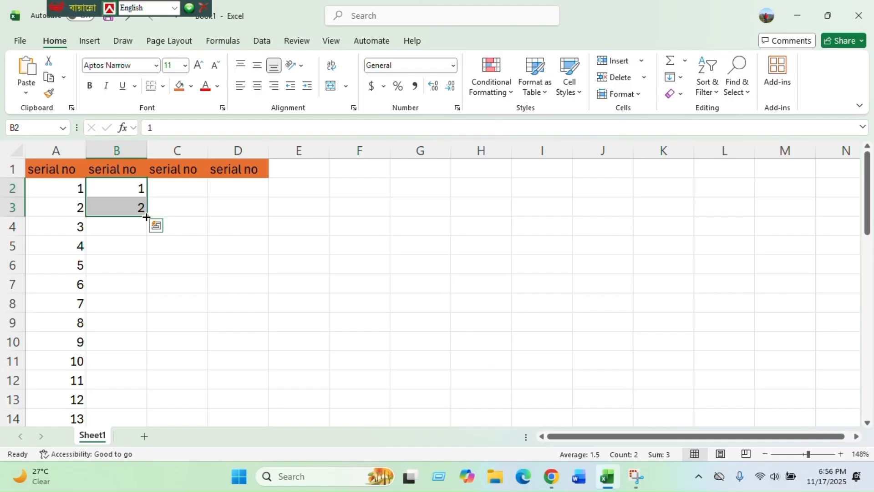
pyautogui.moveTo(145, 217); pyautogui.dragTo(137, 381)
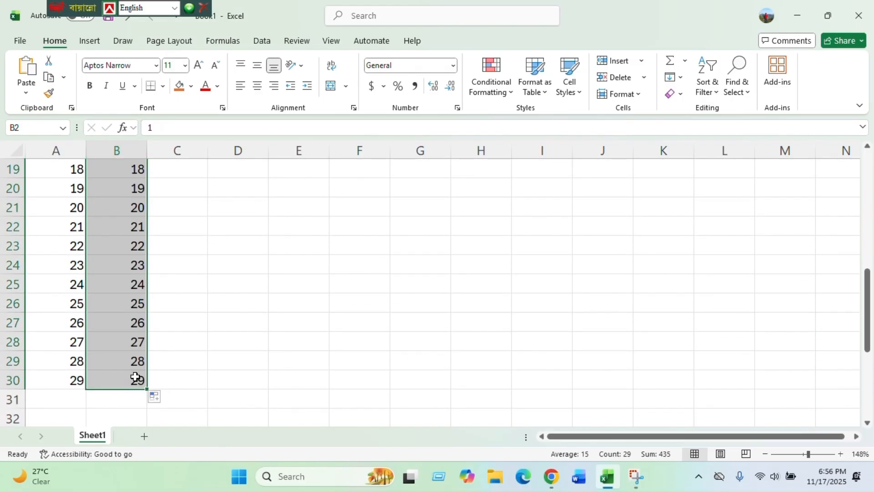
pyautogui.scroll(6, 136, 377)
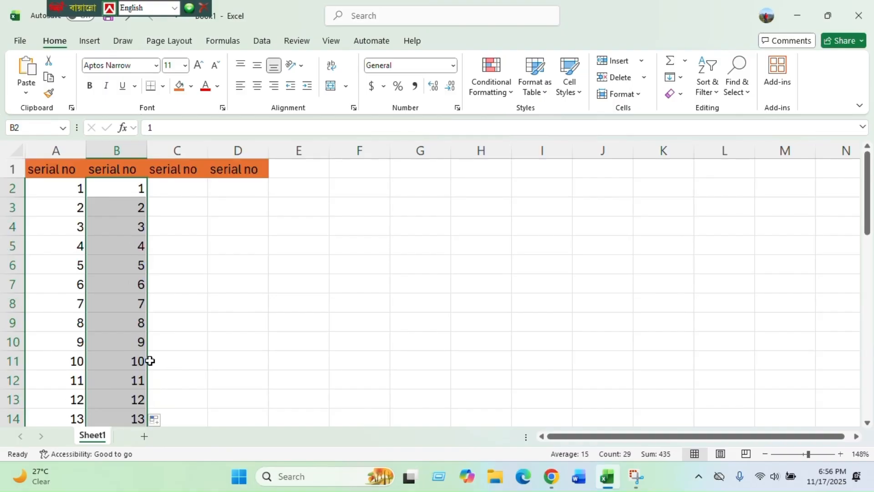
# Enter the starting serial number 1 in cell C2.
pyautogui.click(176, 195)
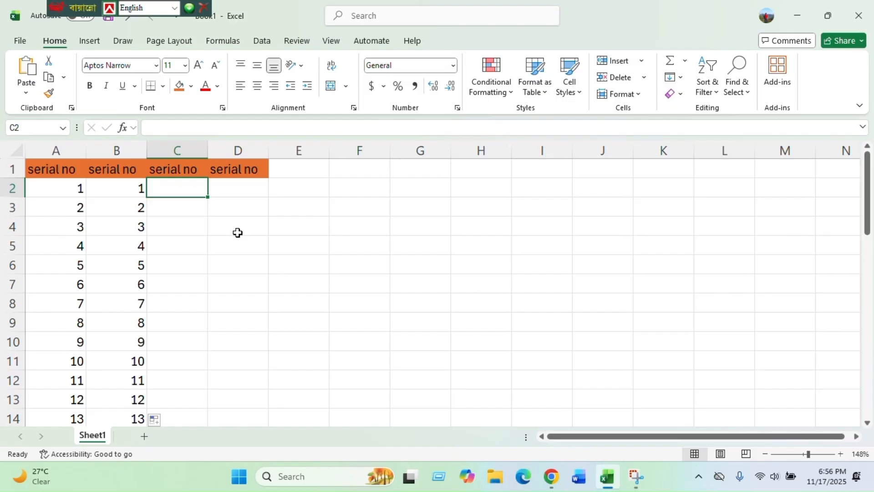
pyautogui.write('1')
pyautogui.click(514, 219)
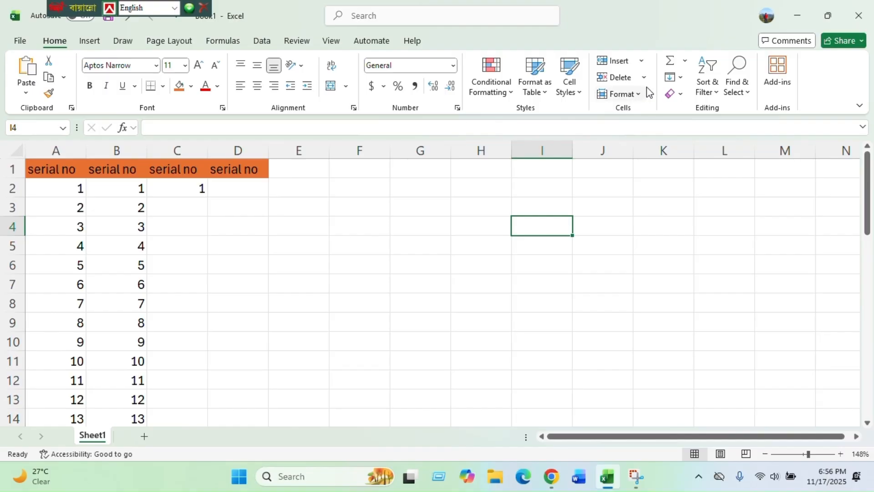
# Try to fill a linear series in columns with stop value 29 from the empty cell I4.
pyautogui.click(681, 79)
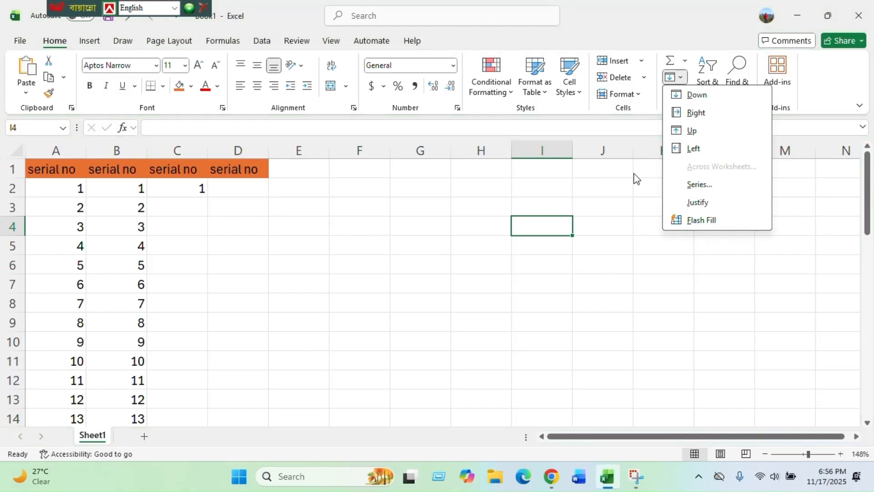
pyautogui.click(697, 186)
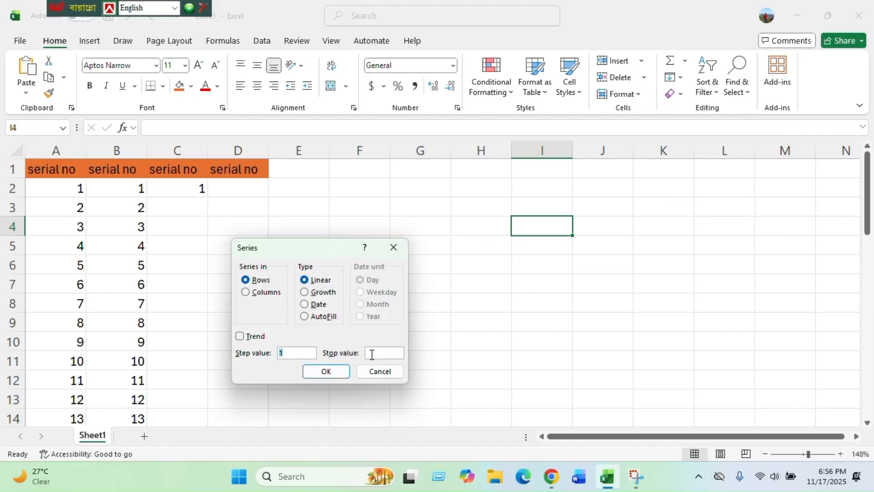
pyautogui.click(249, 293)
pyautogui.click(383, 353)
pyautogui.write('29')
pyautogui.press('Return')
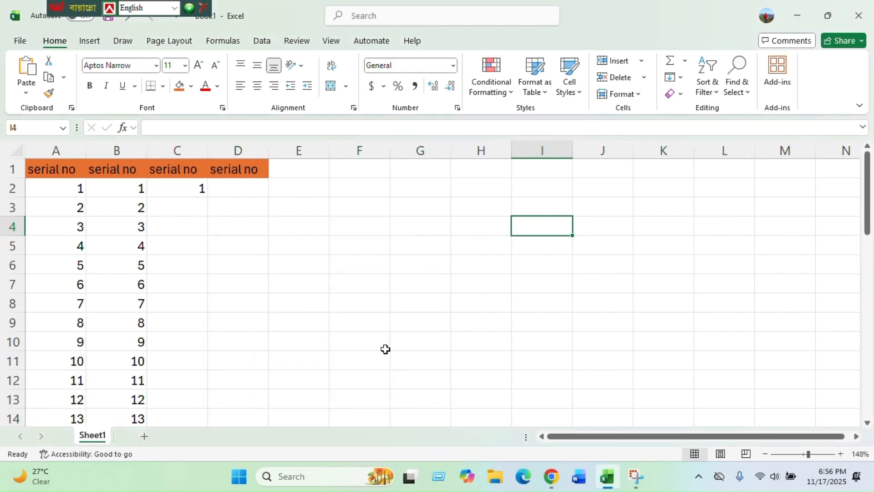
# Fill a linear series down column C from C2, in columns, with step value 1 and stop value 29.
pyautogui.click(187, 192)
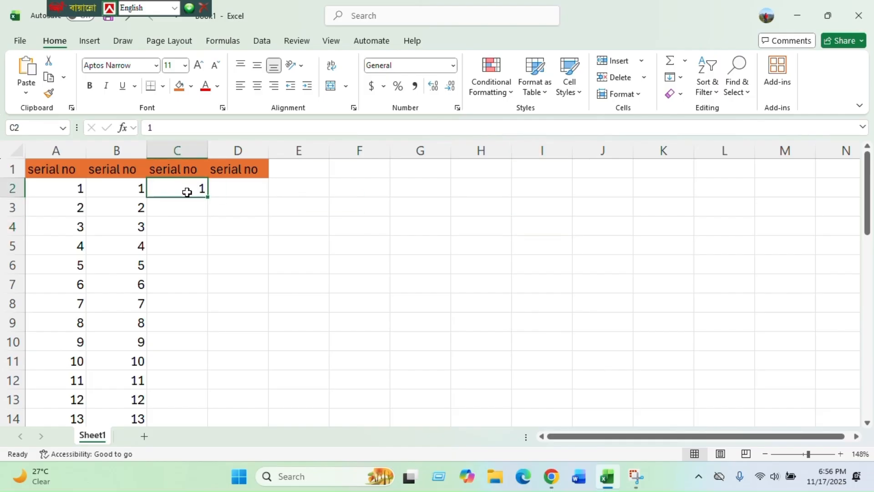
pyautogui.click(679, 77)
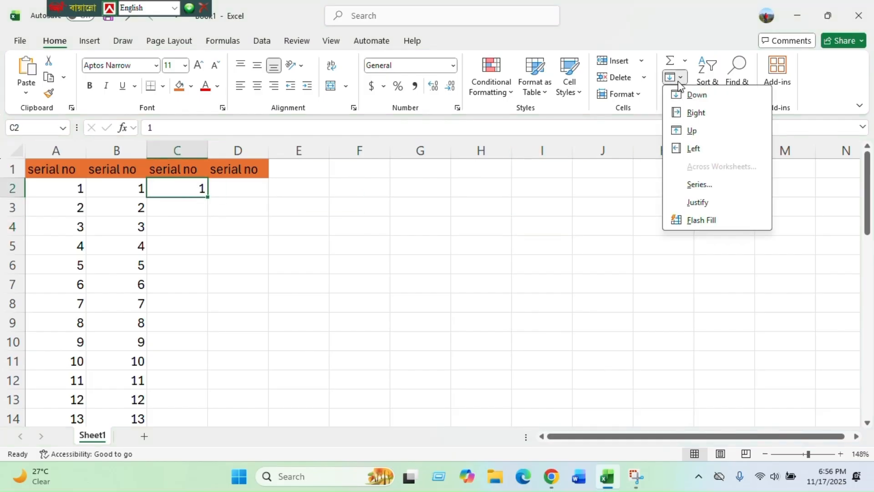
pyautogui.click(699, 184)
pyautogui.click(248, 293)
pyautogui.click(383, 352)
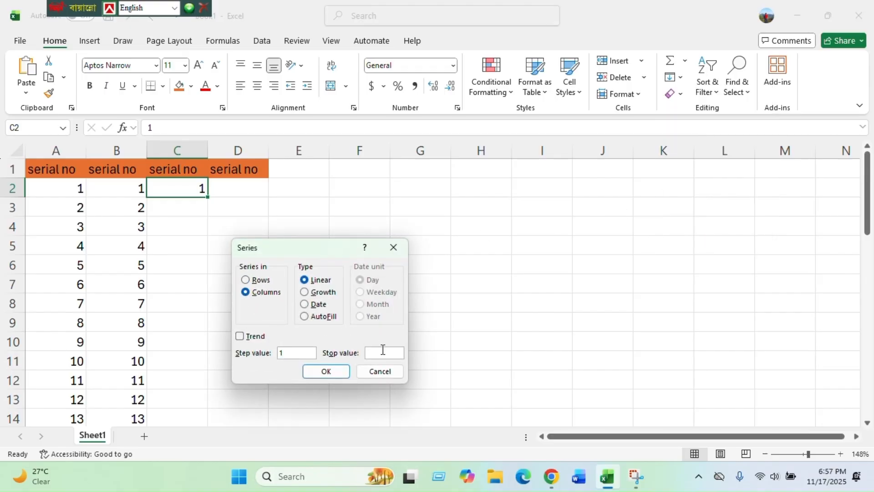
pyautogui.write('29')
pyautogui.click(325, 371)
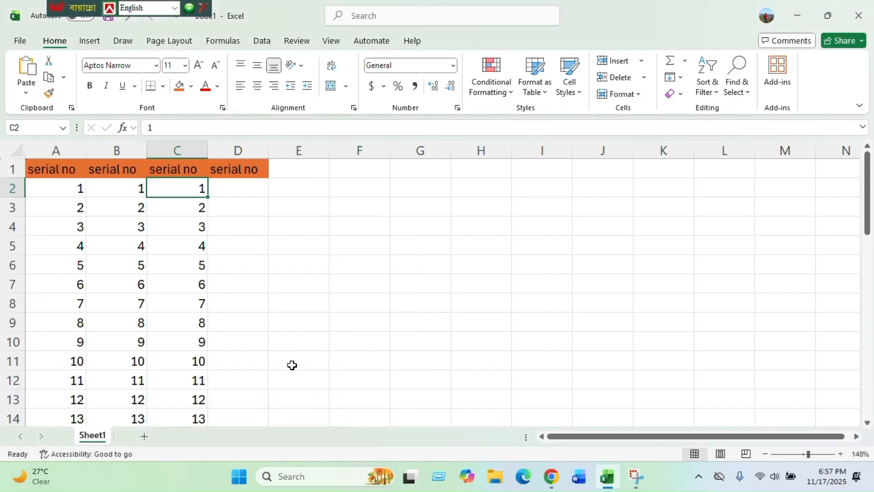
pyautogui.scroll(-7, 240, 265)
pyautogui.scroll(7, 230, 272)
# Enter the formula =SEQUENCE(29) in D2 to generate the serial numbers in column D.
pyautogui.click(239, 194)
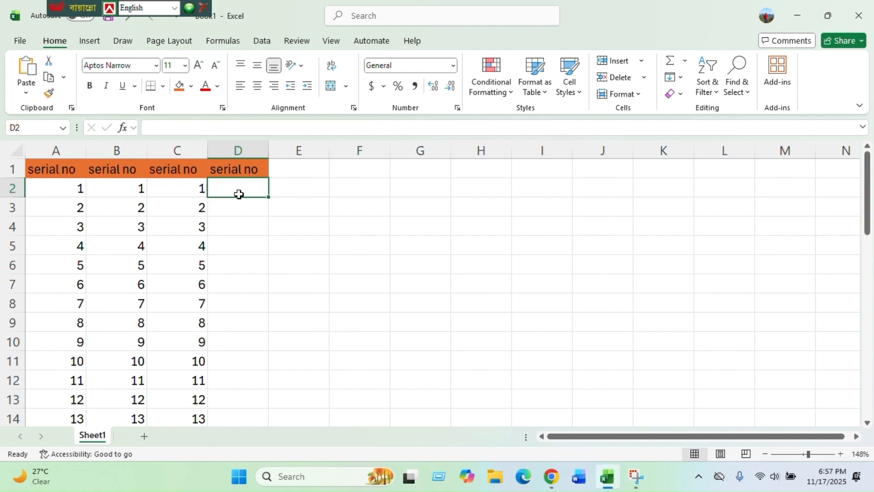
pyautogui.doubleClick(239, 195)
pyautogui.write('=se')
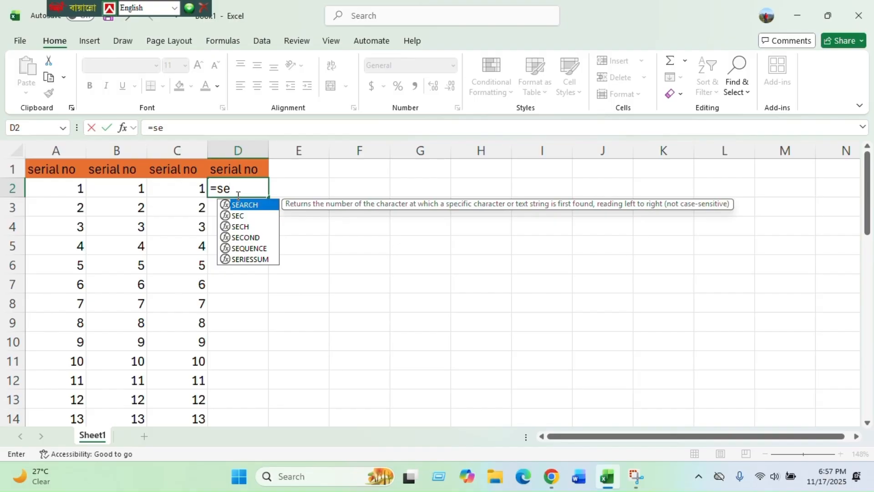
pyautogui.click(256, 250)
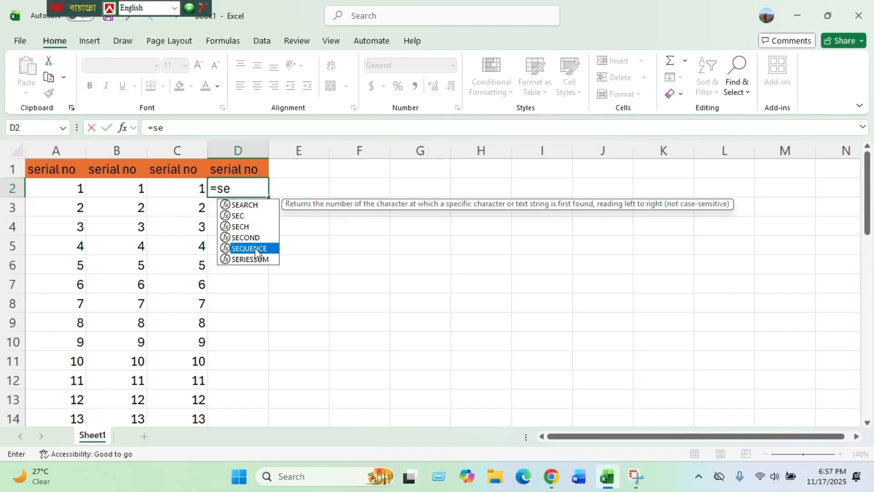
pyautogui.doubleClick(254, 247)
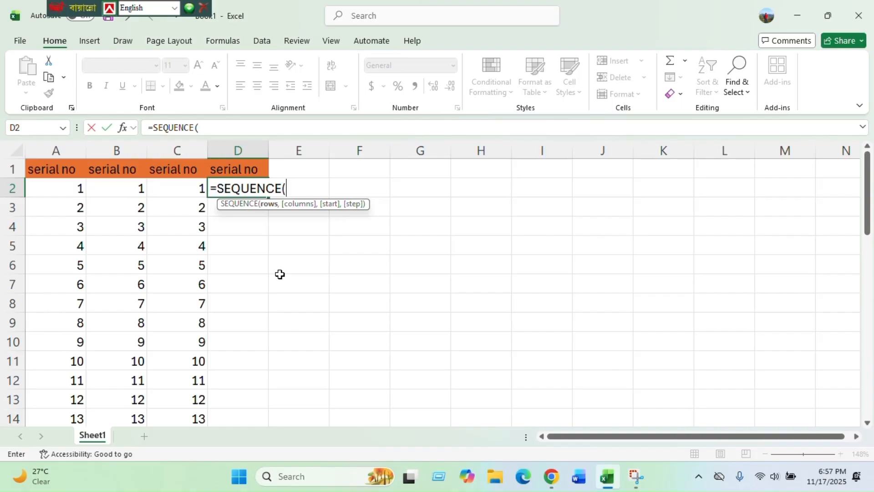
pyautogui.write('29')
pyautogui.write(')')
pyautogui.press('Return')
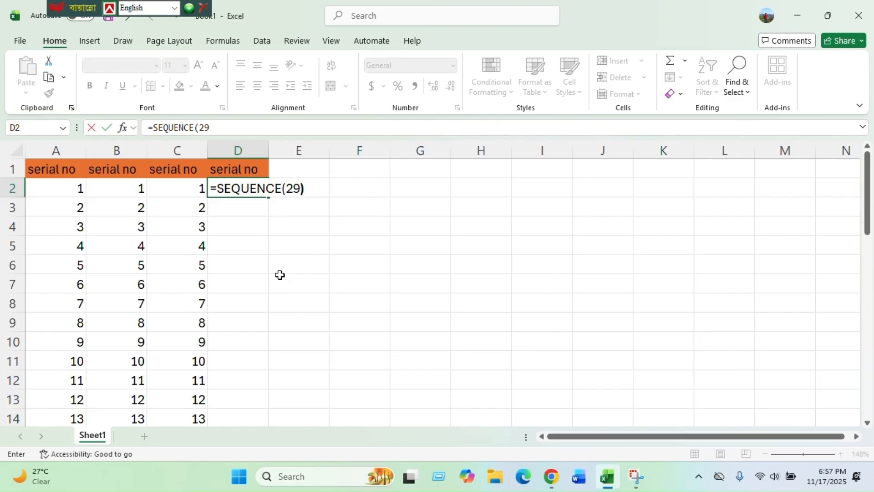
pyautogui.click(310, 295)
pyautogui.scroll(-8, 261, 221)
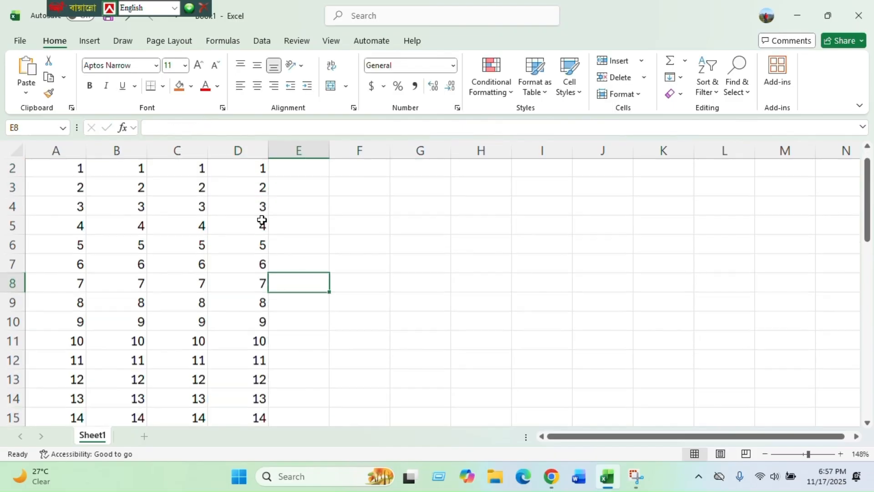
pyautogui.scroll(4, 238, 228)
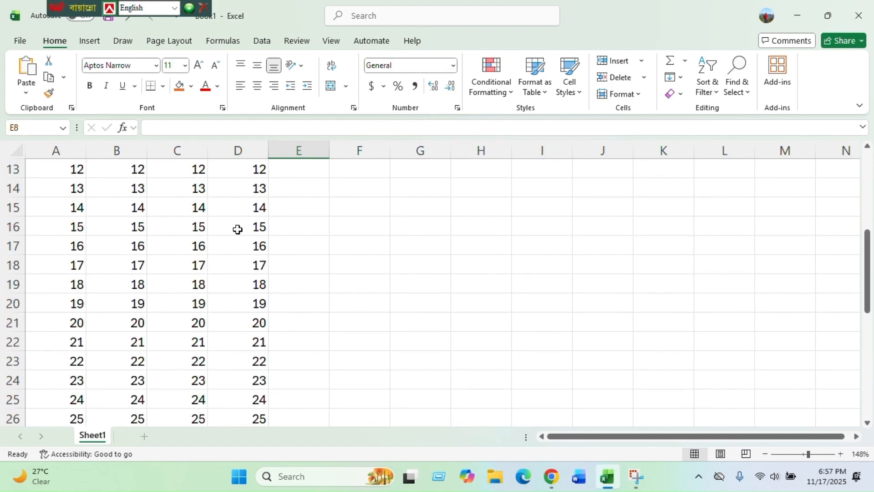
pyautogui.scroll(4, 238, 229)
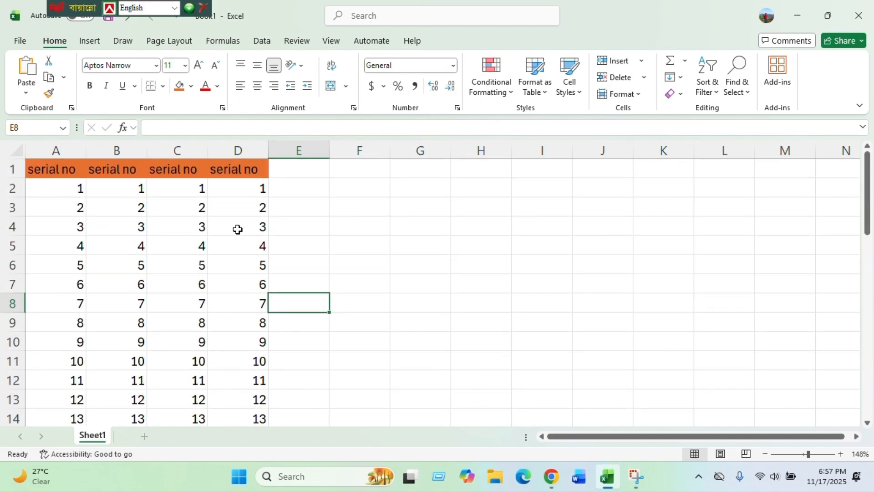
pyautogui.scroll(-5, 238, 229)
pyautogui.scroll(5, 238, 229)
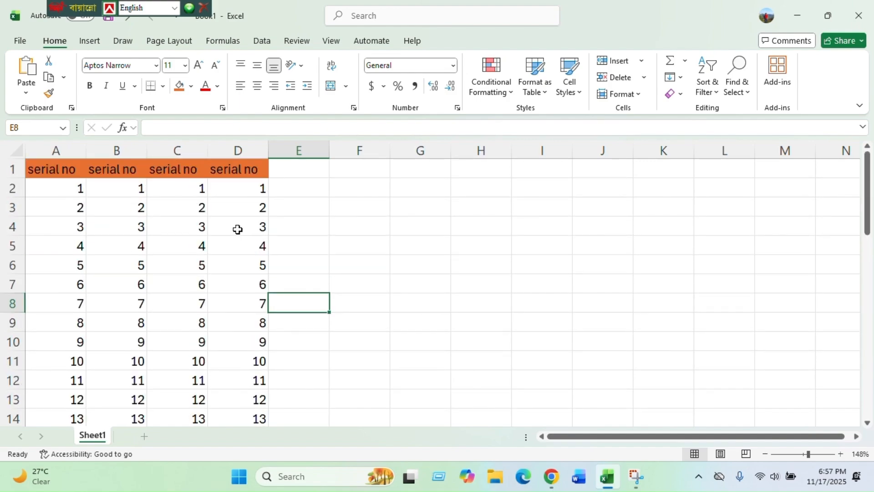